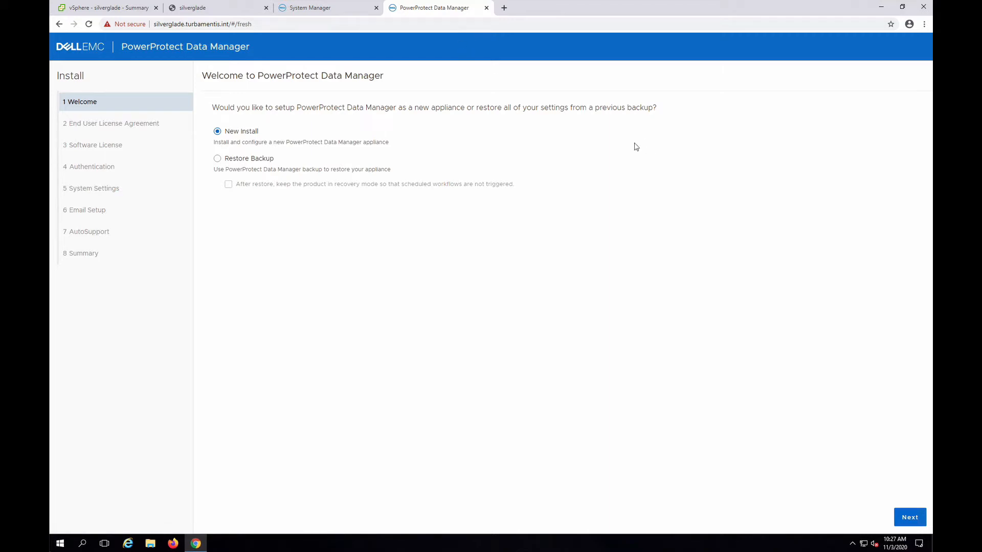
Choose a new appliance install, read through the End User License Agreement to its end and accept it.
click(914, 518)
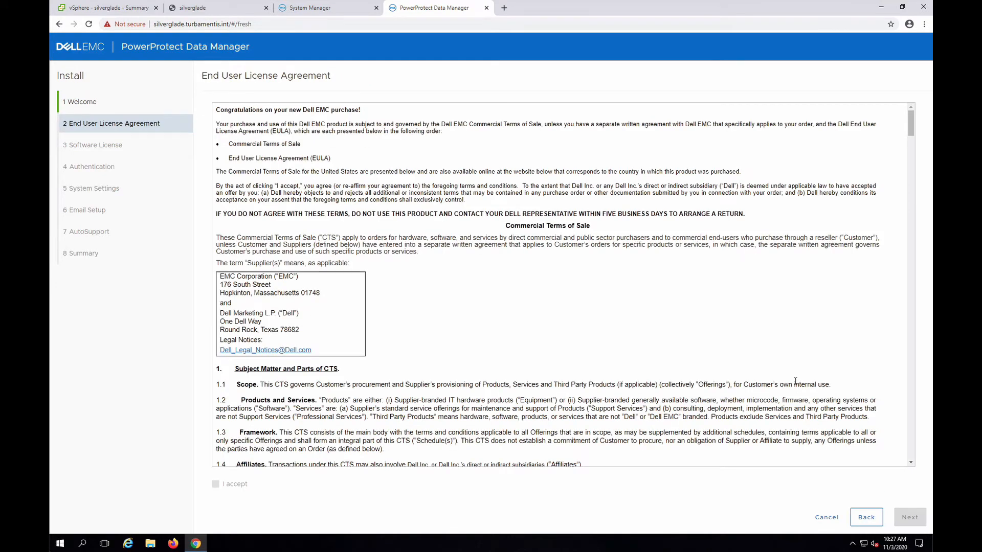
scroll(545, 369, down, 5)
scroll(545, 369, down, 15)
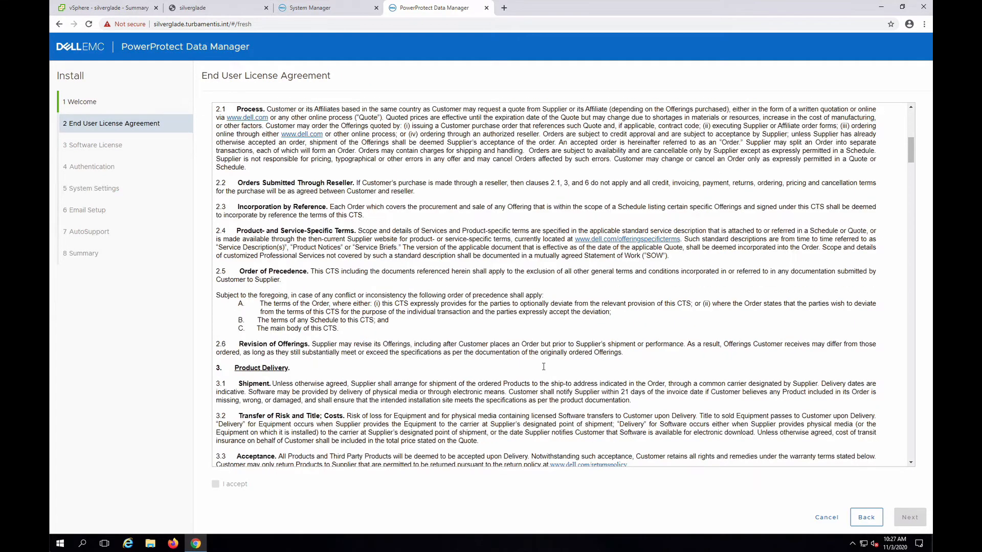
scroll(544, 367, down, 20)
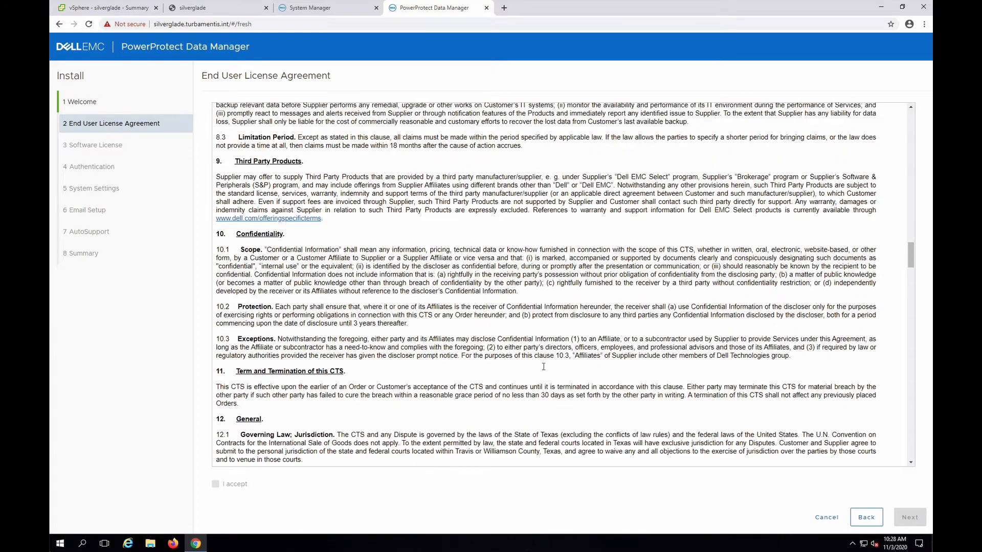
scroll(543, 367, down, 10)
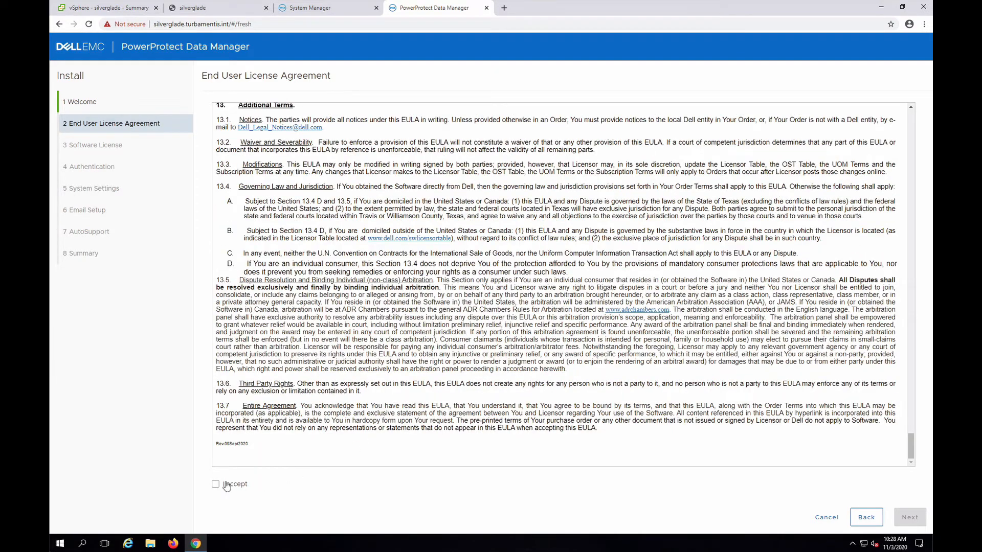
click(230, 483)
click(903, 515)
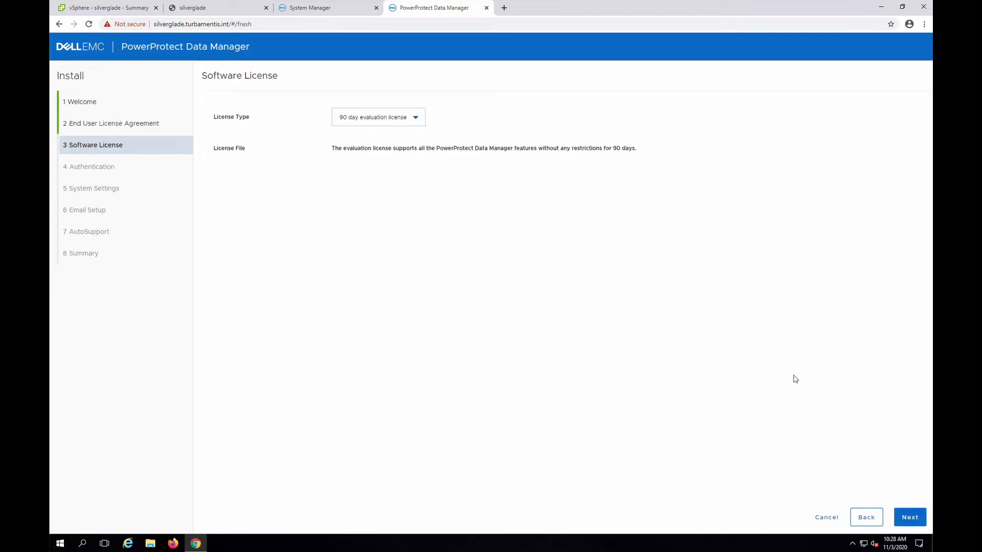
Keep the 90 day evaluation license as the license type and continue to the authentication settings.
click(412, 123)
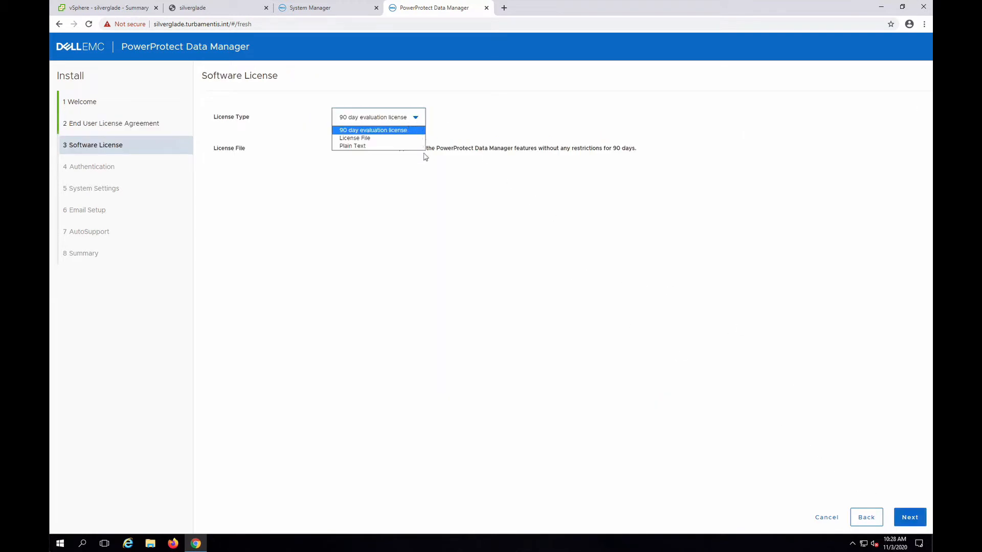
click(501, 117)
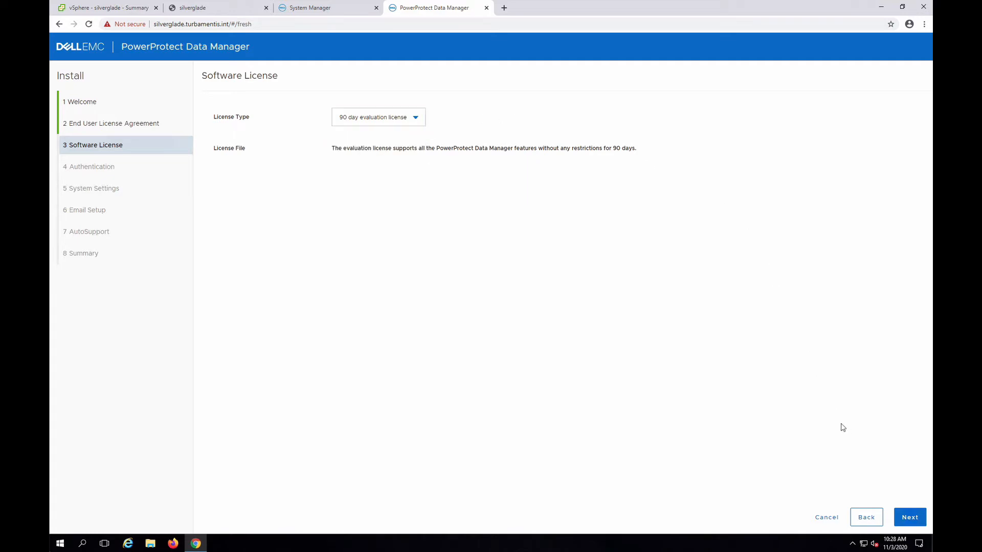
click(918, 517)
click(918, 518)
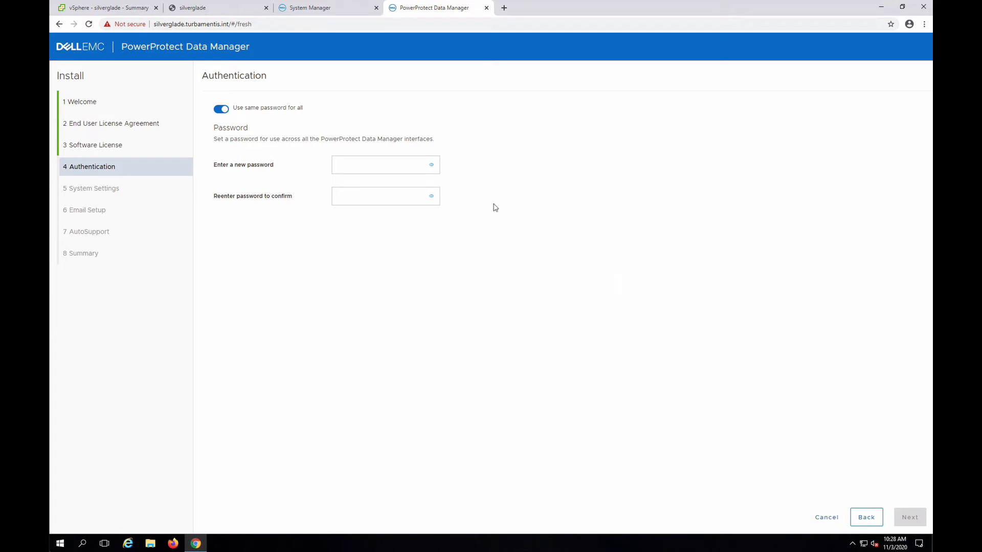
Keep one shared password for all interfaces, enter and confirm the new password, and continue to the system settings.
click(268, 117)
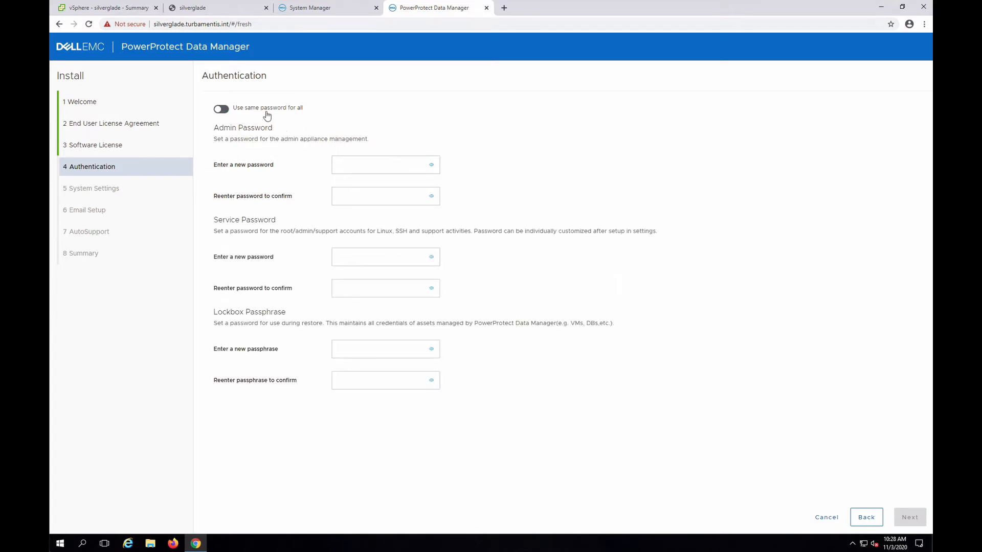
click(268, 116)
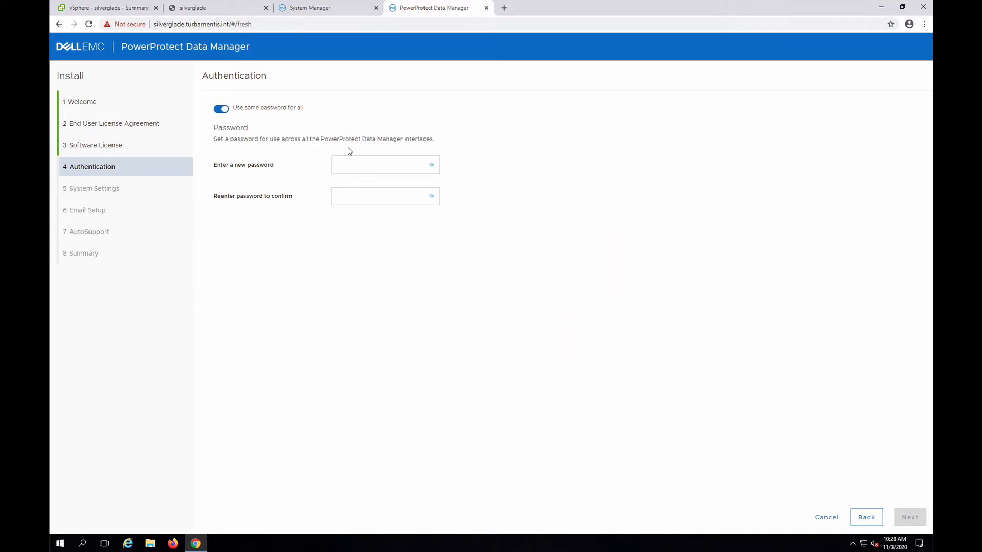
click(386, 169)
text(**********)
click(572, 187)
key(Tab)
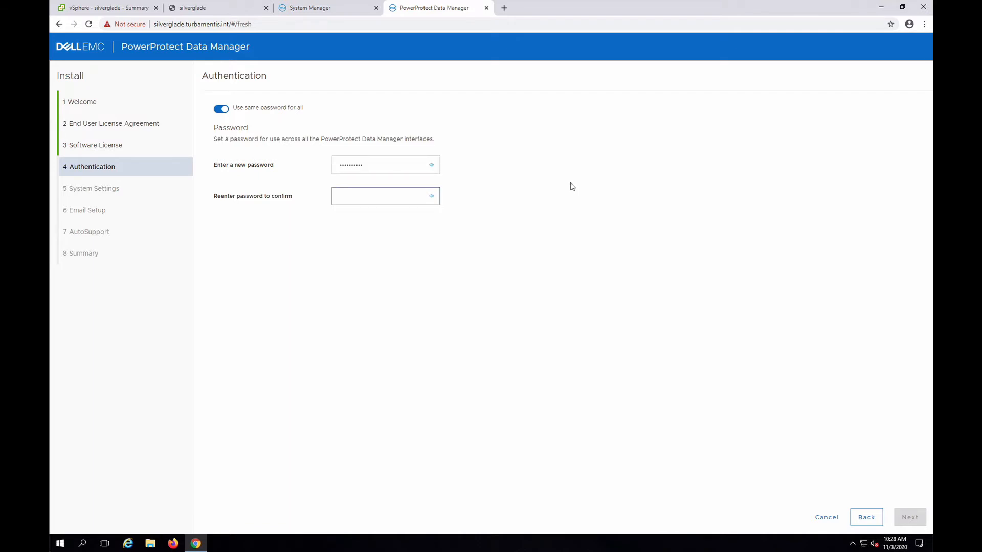
text(*********)
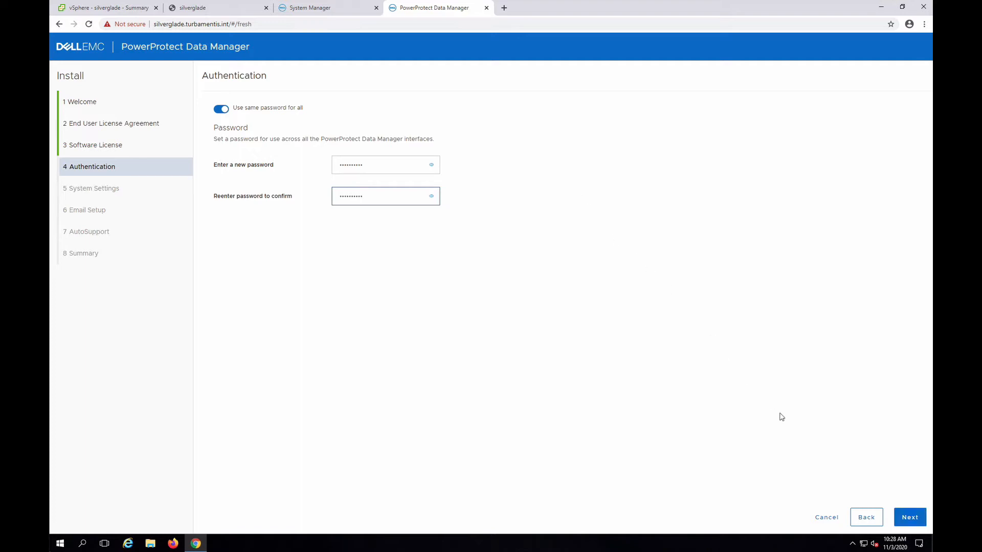
click(910, 515)
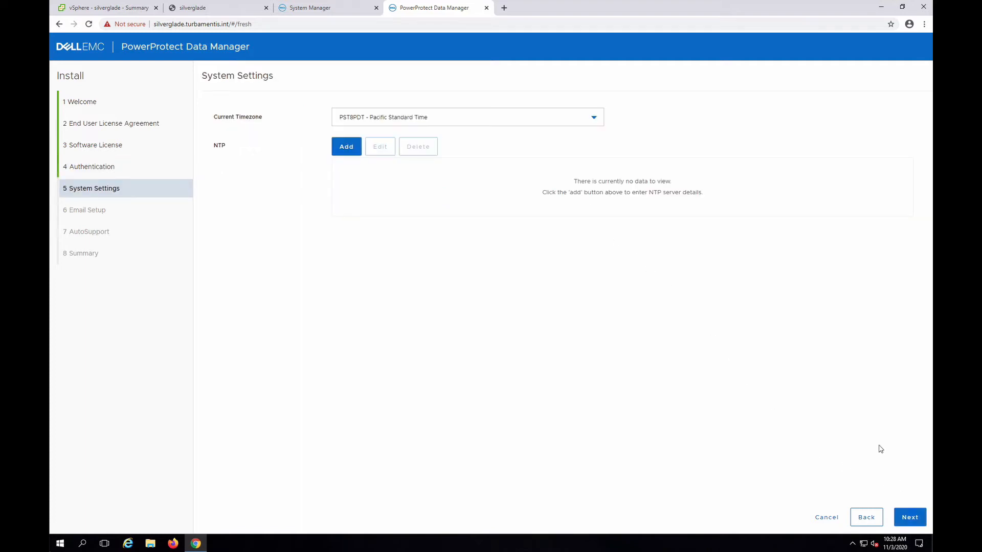
Set the current timezone to Australia/Victoria - Australian Eastern Standard Time (Victoria).
click(588, 124)
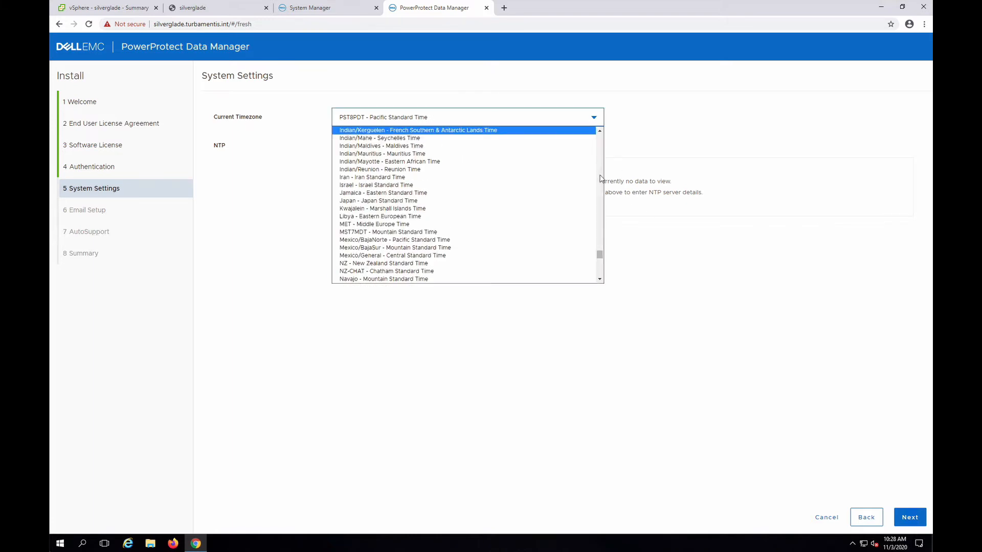
scroll(602, 193, up, 12)
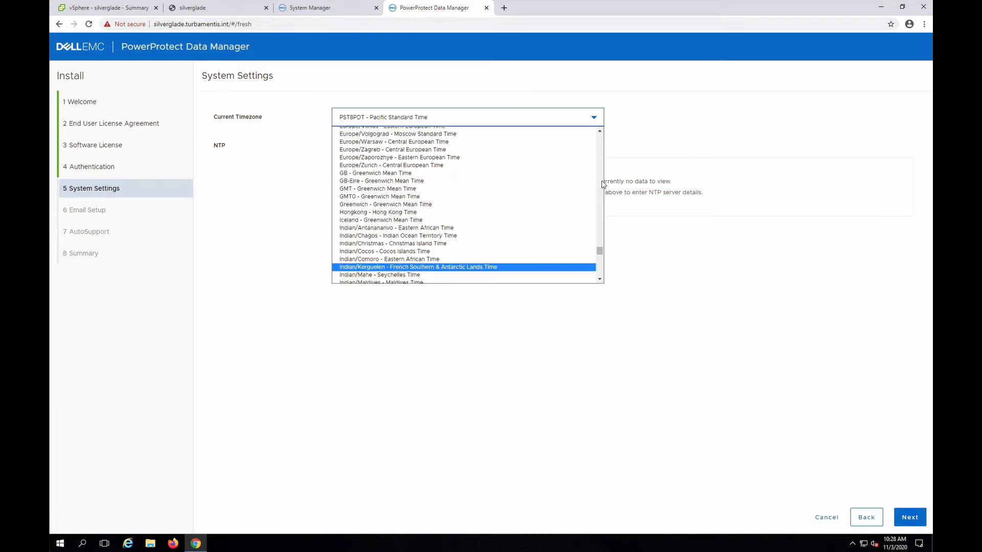
scroll(602, 177, up, 5)
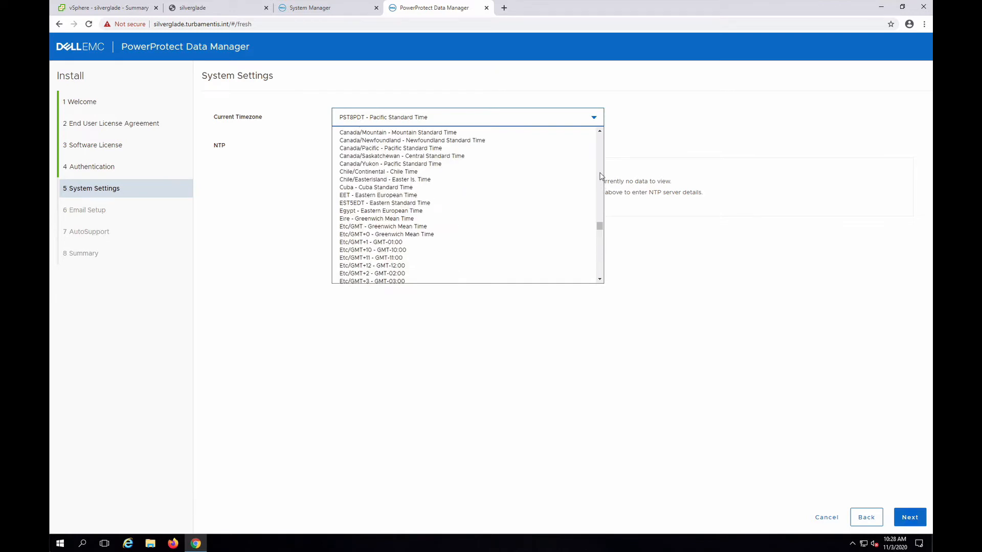
scroll(601, 176, up, 5)
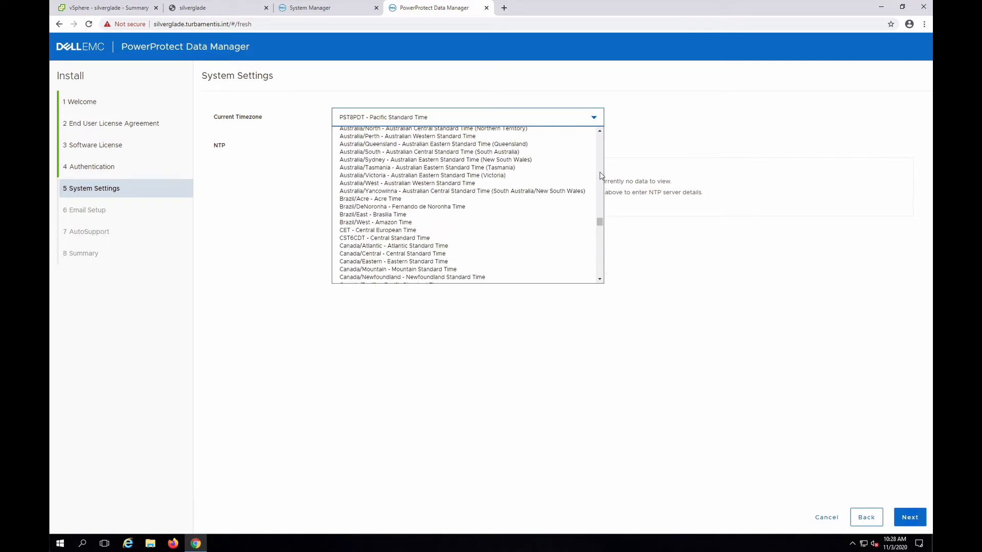
click(516, 176)
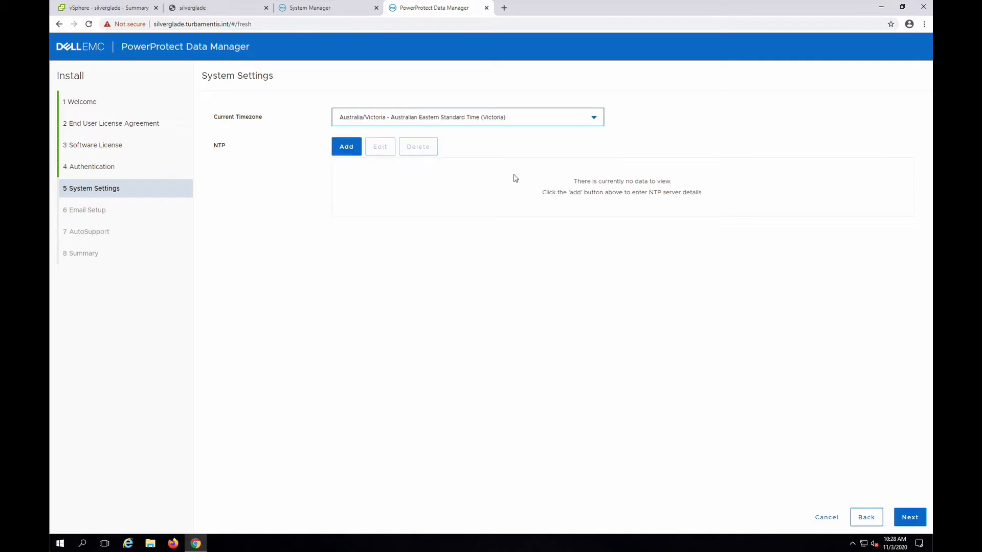
Add 0.centos.pool.ntp.org as the first NTP server.
click(345, 148)
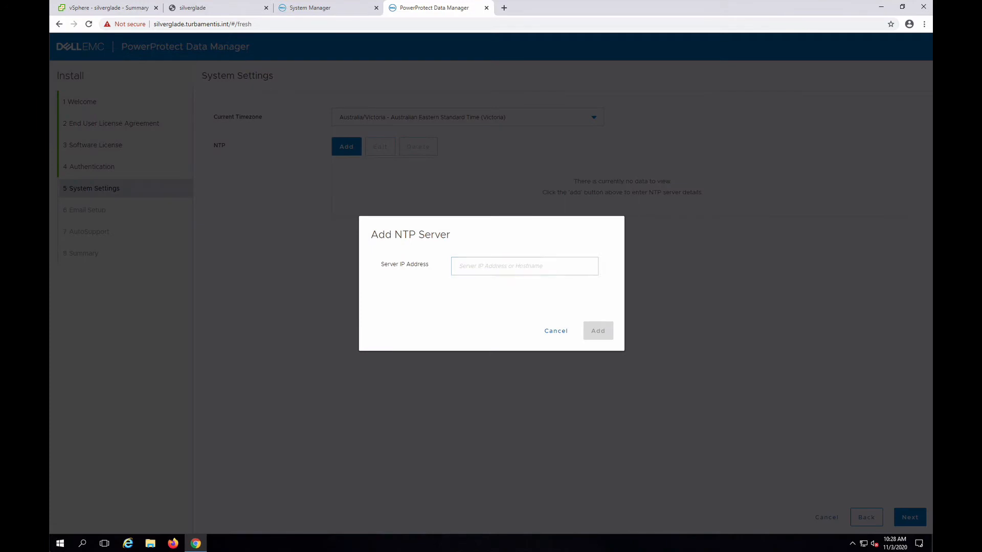
click(542, 265)
text(0)
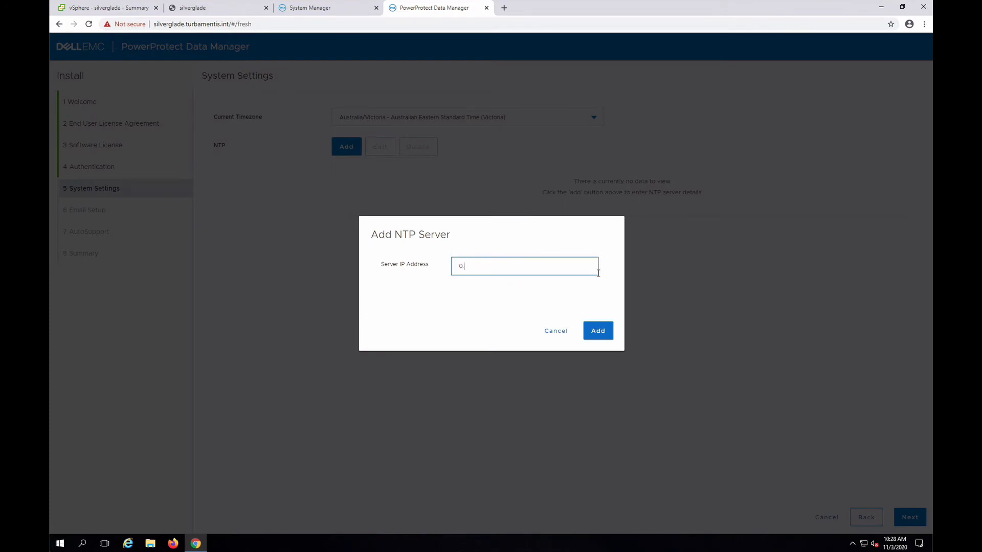
text(.centos.pool.ntp.org)
click(598, 330)
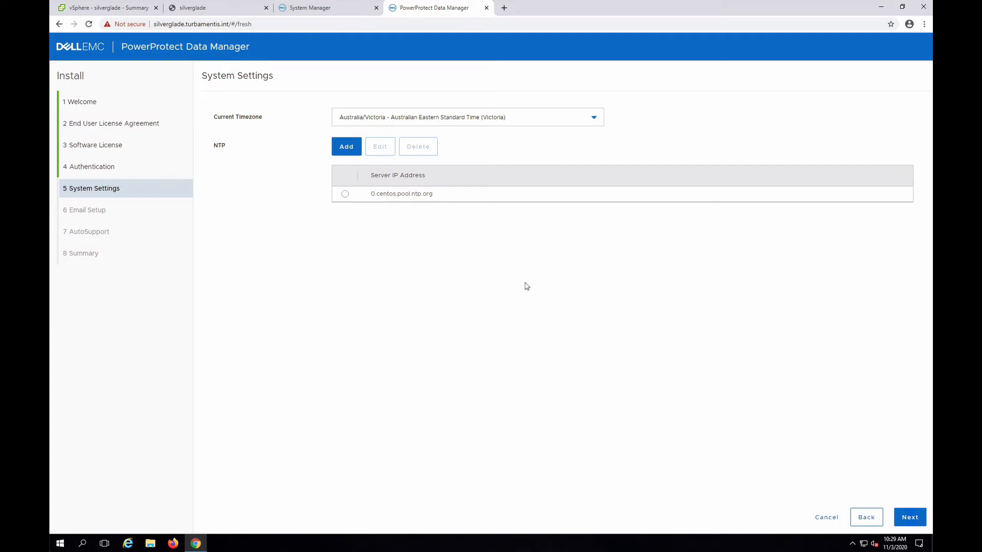
Add 1.centos.pool.ntp.org as the second NTP server and continue to the email setup.
click(345, 150)
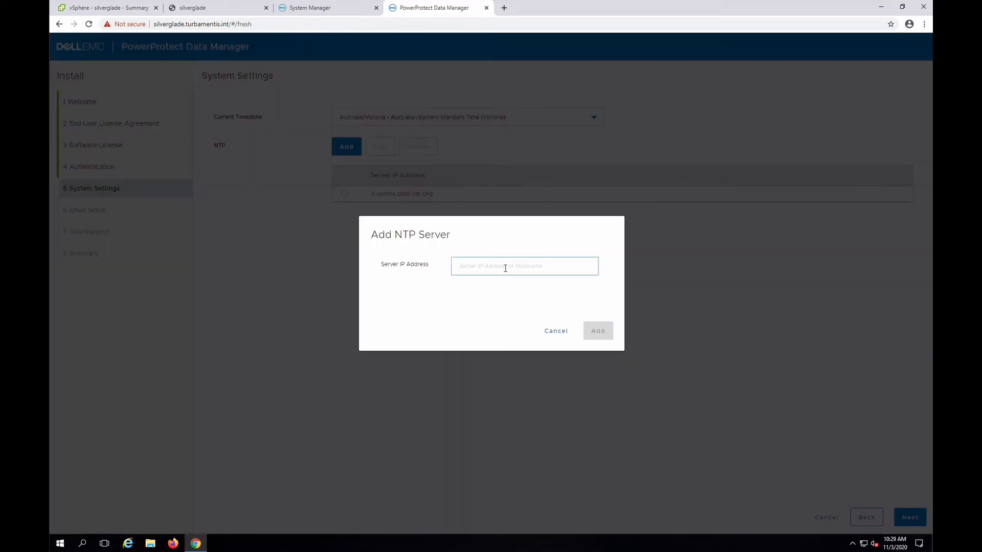
click(505, 268)
text(1.cent)
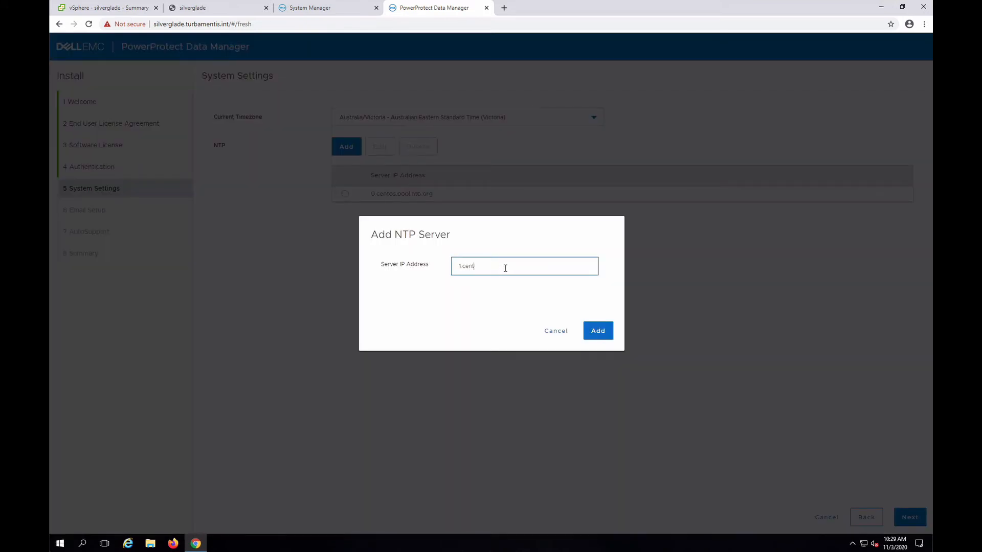
text(os.pool.ntp.org)
click(598, 331)
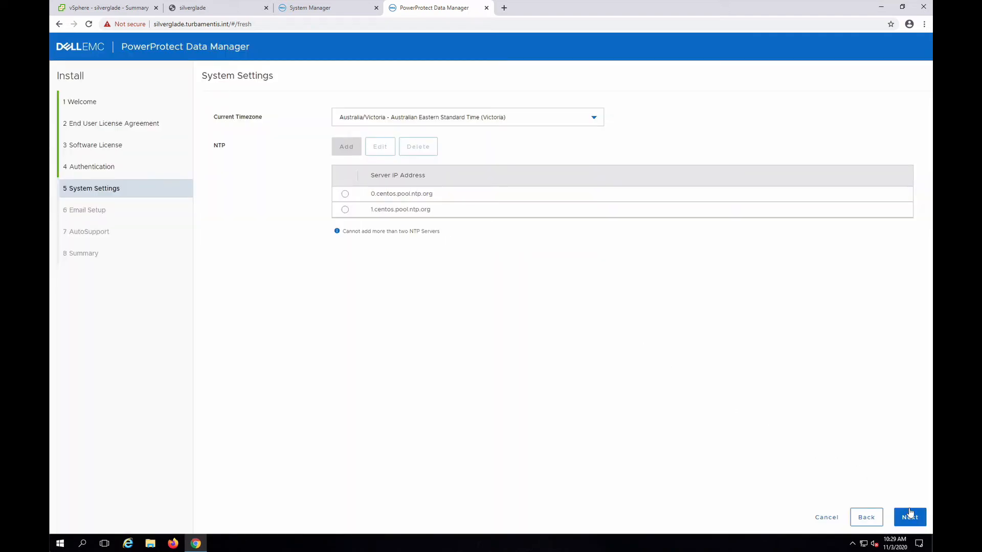
click(910, 515)
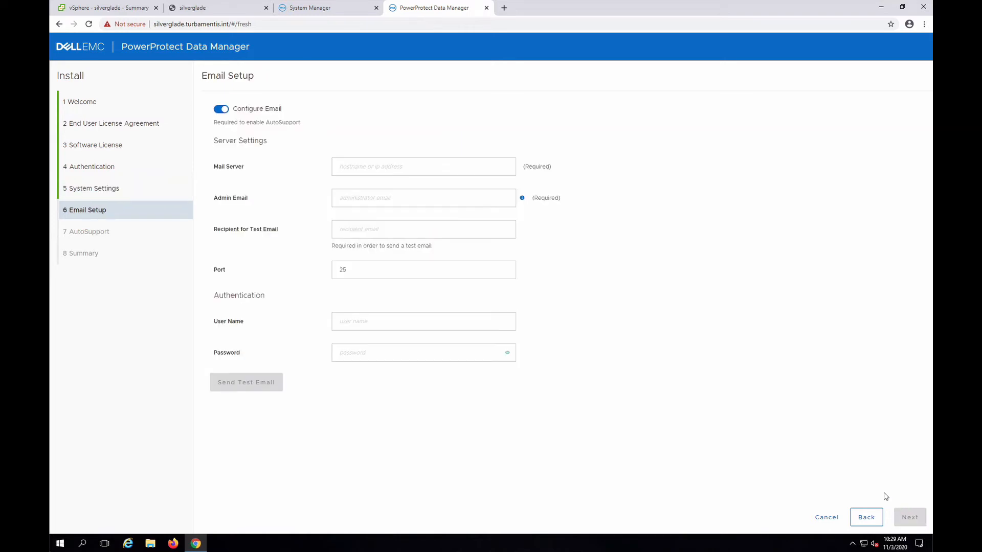
Turn off email configuration and start the installation from the summary.
click(430, 165)
click(255, 113)
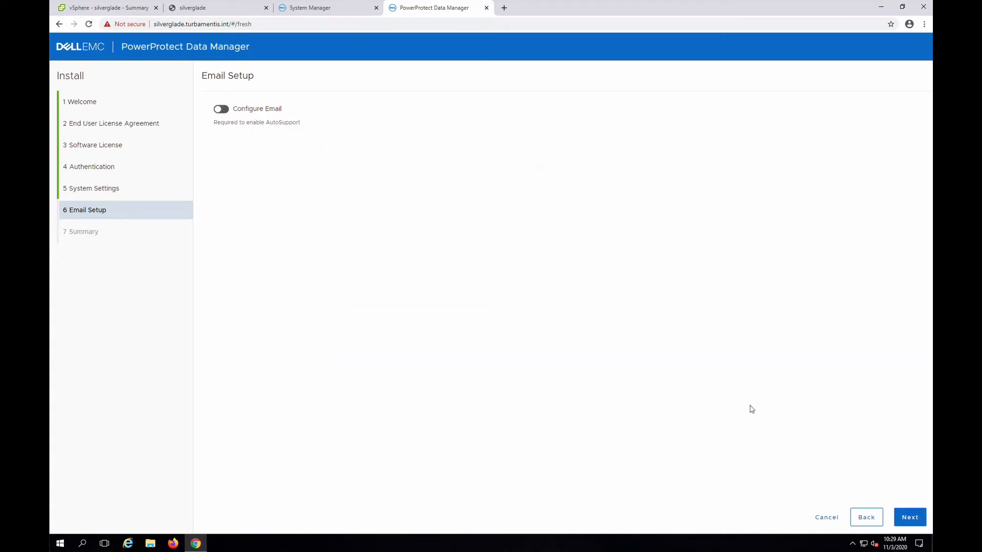
click(915, 517)
click(915, 517)
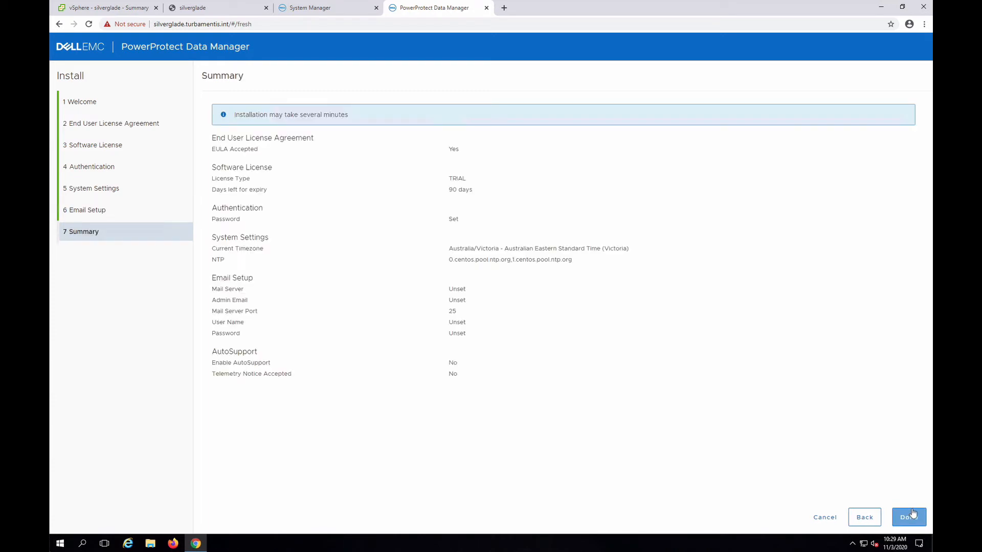
click(914, 517)
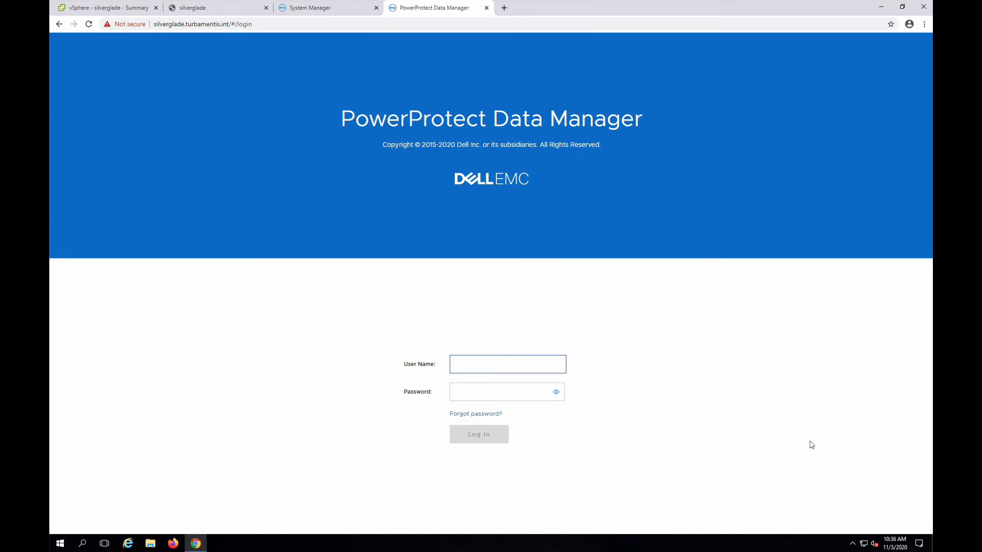
Log in to the installed appliance as admin with the account password.
text(admin)
key(Tab)
text(•••••••)
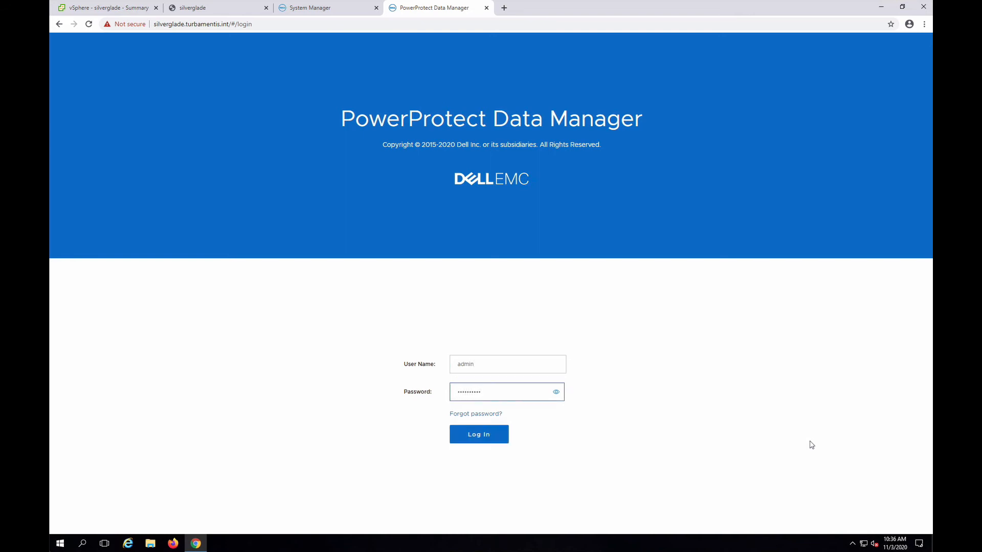
key(Return)
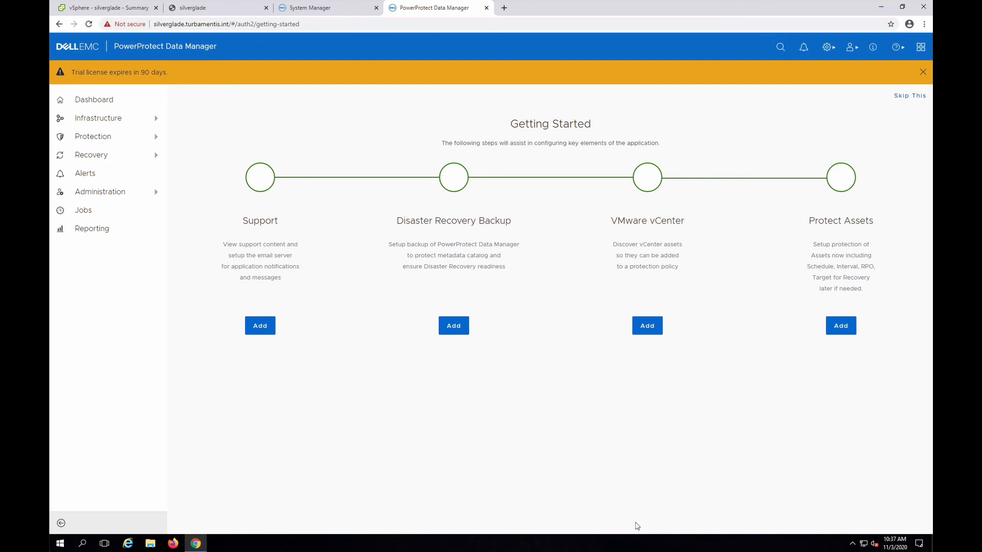
Enable disaster recovery backup and set its Data Domain system to neutronium.turbamentis.int.
click(457, 330)
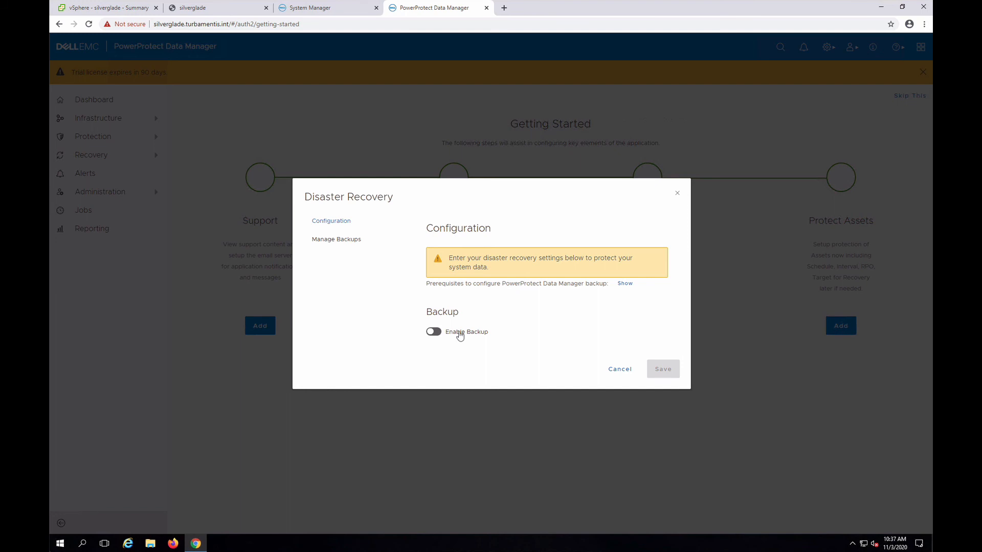
click(460, 332)
click(575, 322)
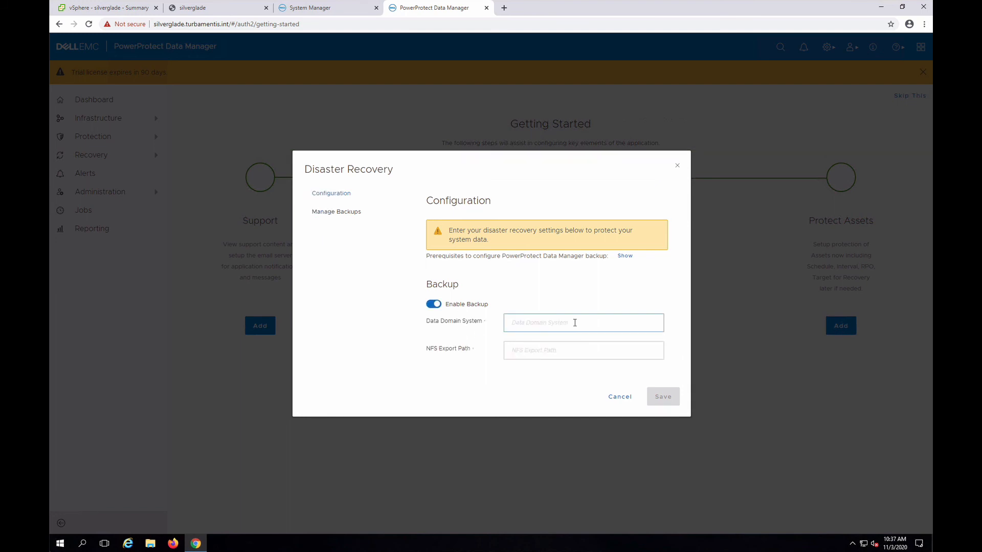
click(575, 322)
text(neutronium)
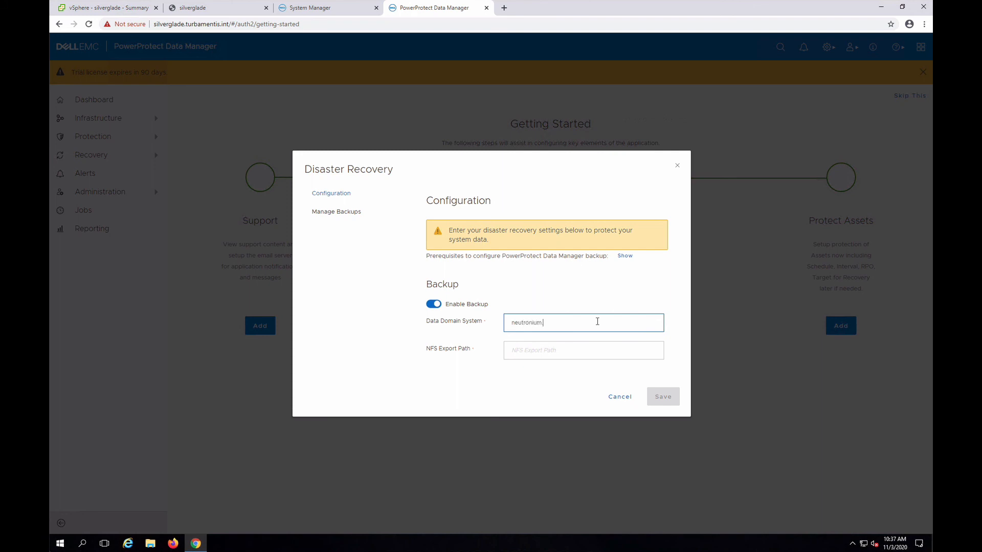
text(.turbamentis.int)
Set the NFS export path to /data/col1/ppdm_dr, save the disaster recovery configuration and go to the jobs page.
key(Tab)
text(/)
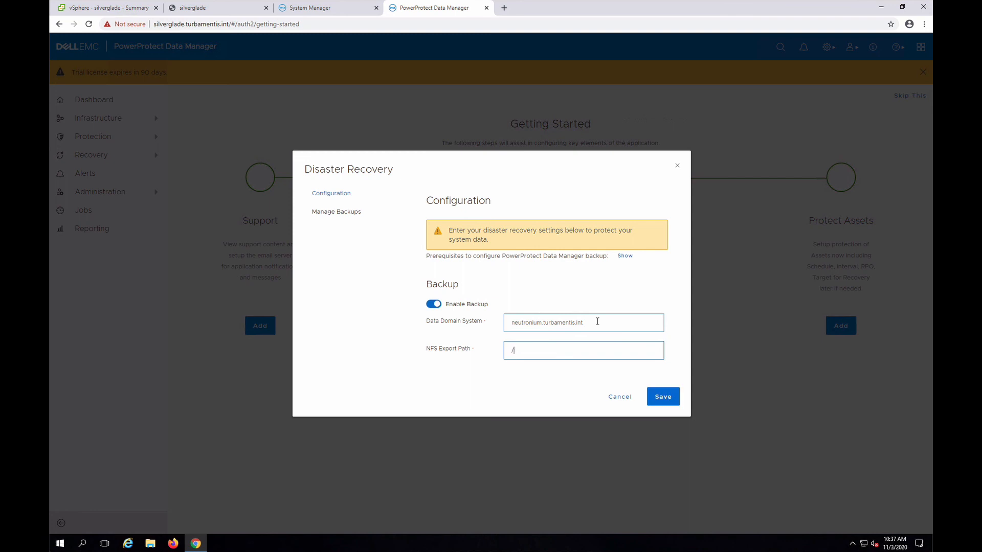
text(data/colt/col1/ppdm_dr)
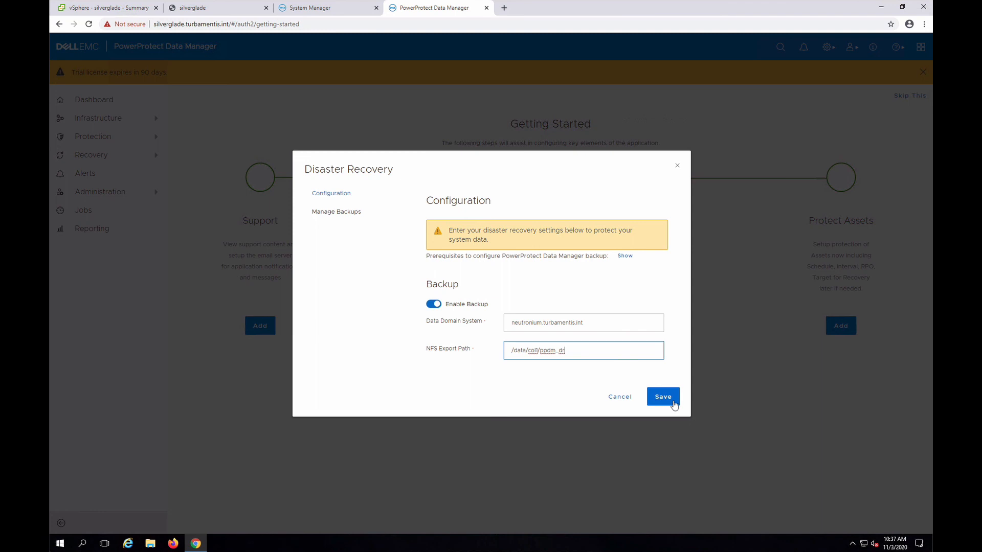
click(664, 398)
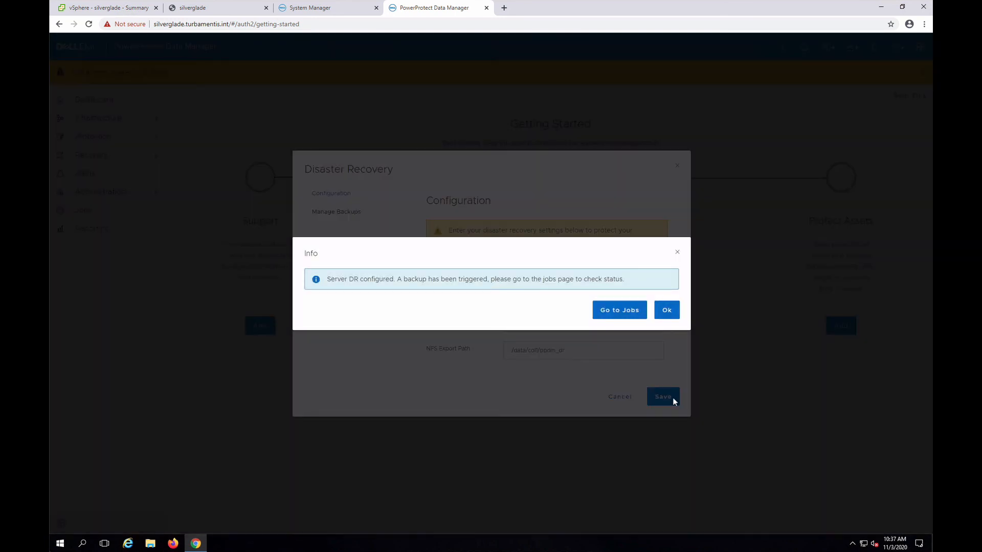
click(619, 310)
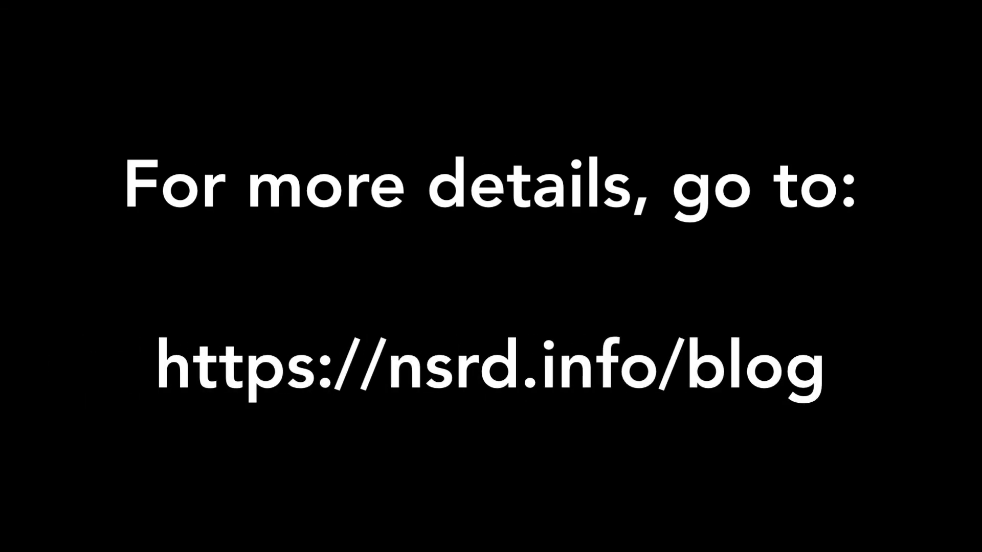